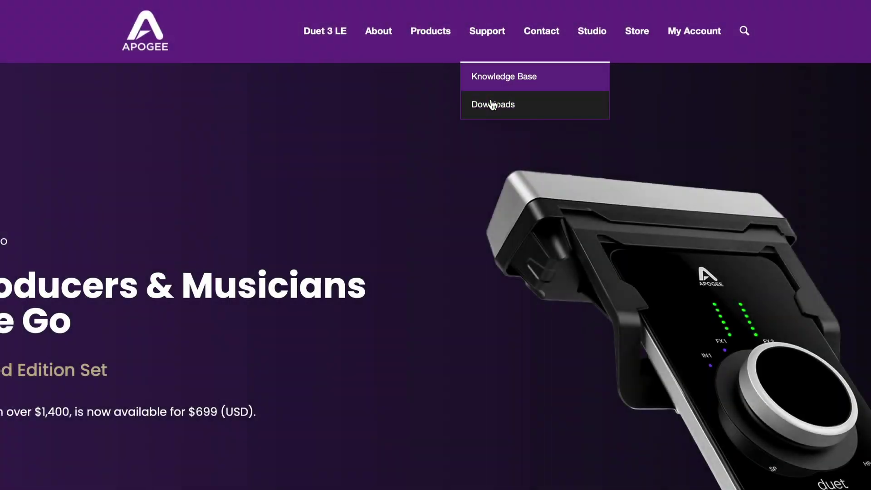
Step: Go to Apogee's Installer Downloads page and scroll down to the Main Product Software Installers form
{"action": "left_click", "coordinate": [492, 105]}
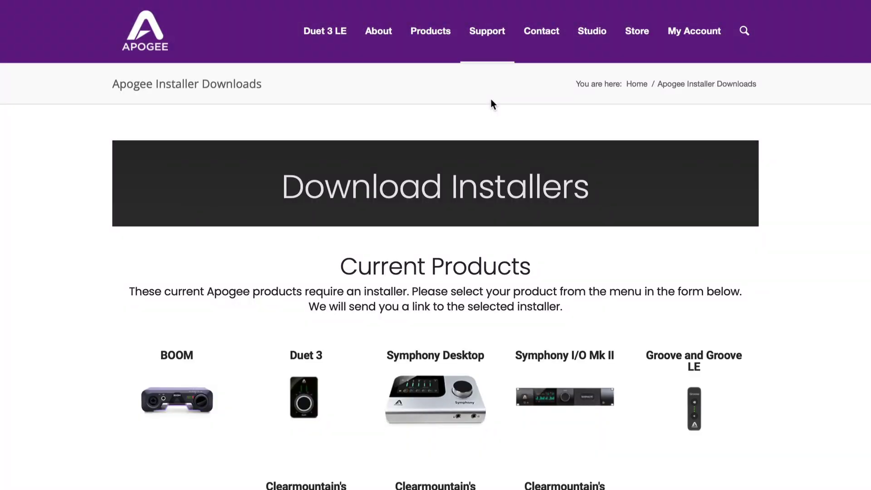
{"action": "scroll", "coordinate": [491, 101], "scroll_direction": "down", "scroll_amount": 6}
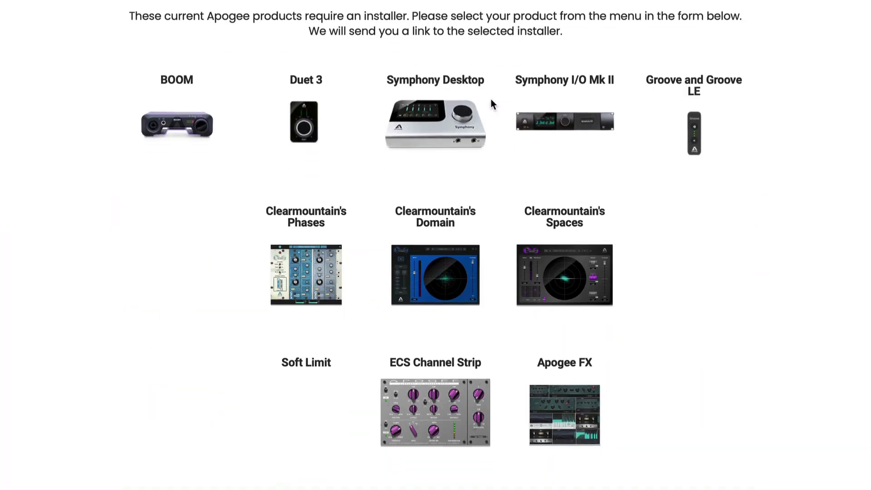
{"action": "scroll", "coordinate": [491, 101], "scroll_direction": "down", "scroll_amount": 7}
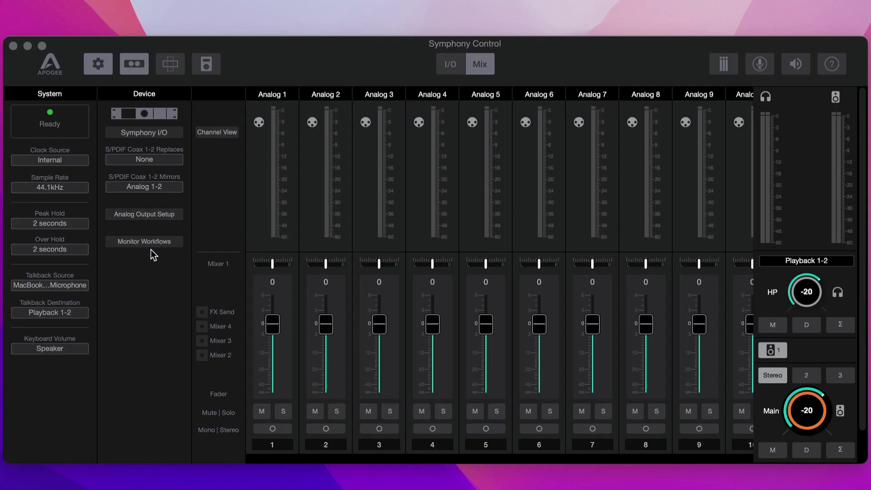
Step: Choose a 48kHz sample rate and set all eight analog output pairs, 1-2 to 15-16, to Speaker level
{"action": "left_click", "coordinate": [67, 186]}
{"action": "left_click", "coordinate": [64, 196]}
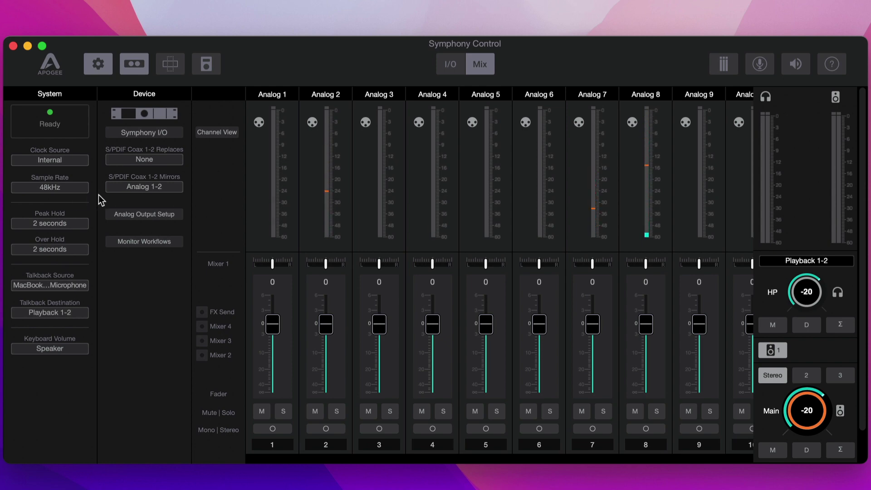
{"action": "left_click", "coordinate": [141, 214]}
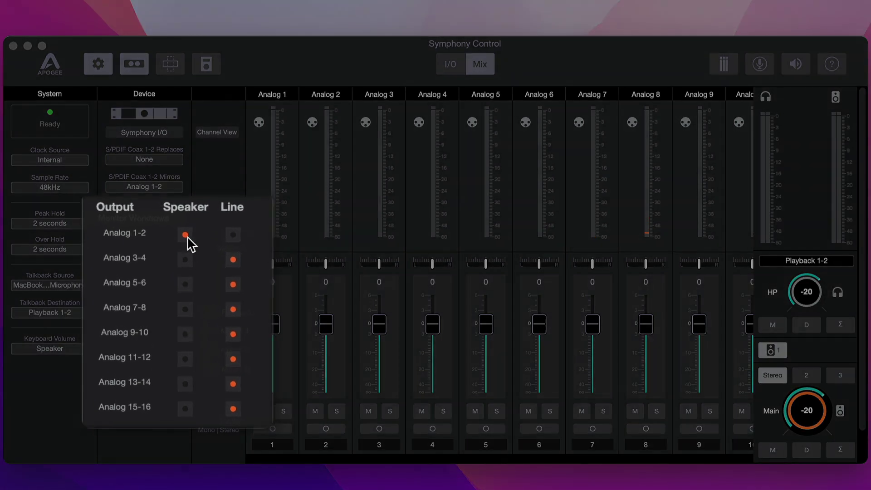
{"action": "left_click", "coordinate": [188, 246]}
{"action": "left_click", "coordinate": [190, 276]}
{"action": "left_click", "coordinate": [188, 308]}
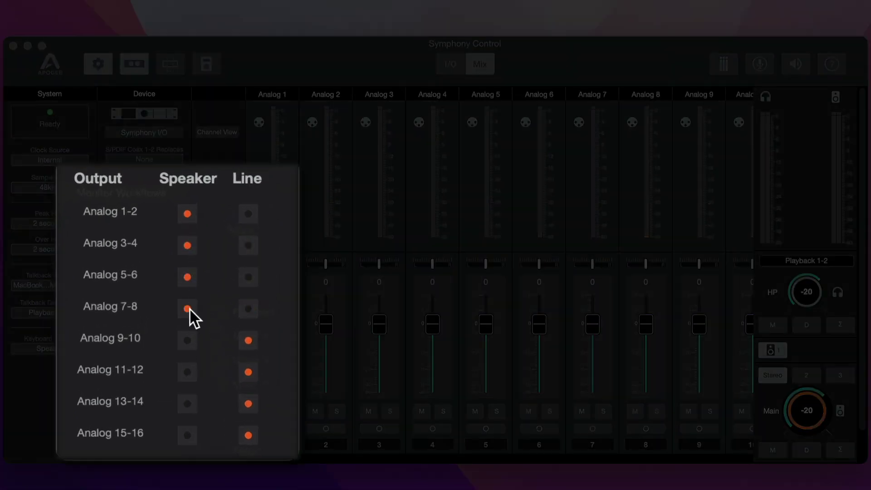
{"action": "left_click", "coordinate": [188, 342]}
{"action": "left_click", "coordinate": [188, 370]}
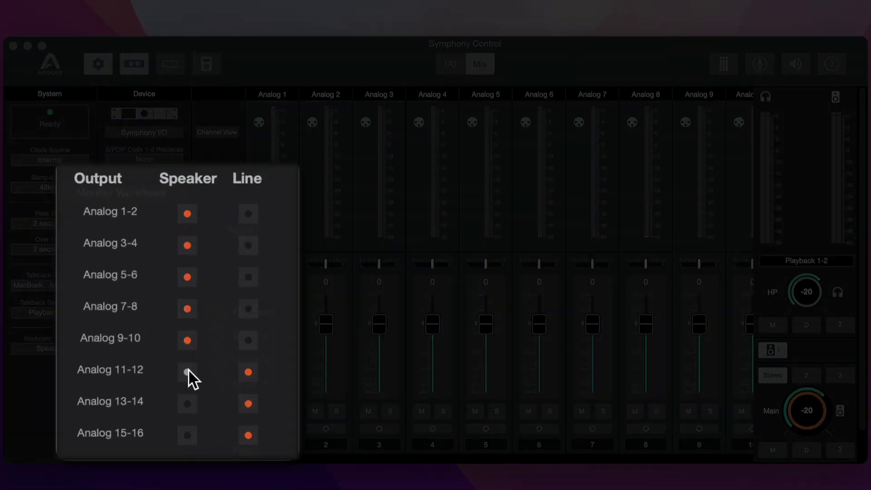
{"action": "left_click", "coordinate": [187, 402]}
{"action": "left_click", "coordinate": [187, 435]}
{"action": "left_click", "coordinate": [151, 178]}
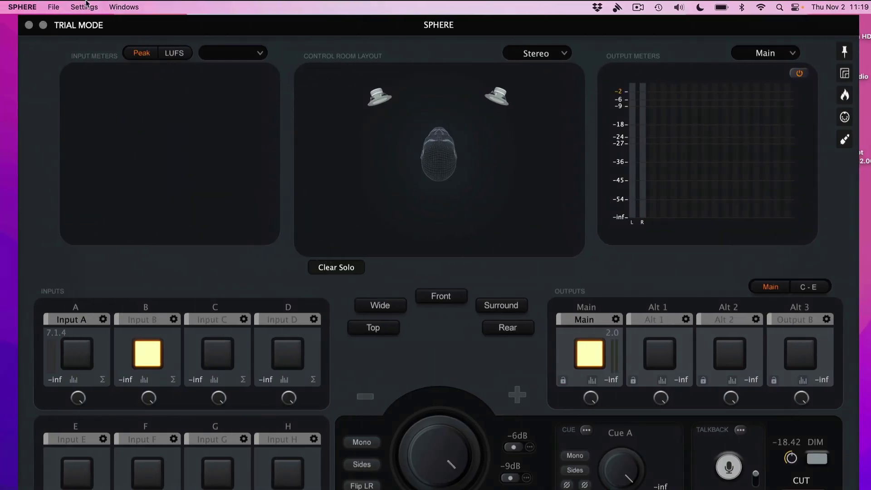
Step: Make Symphony I/O Thunderbolt SPHERE's master clock device
{"action": "left_click", "coordinate": [85, 6]}
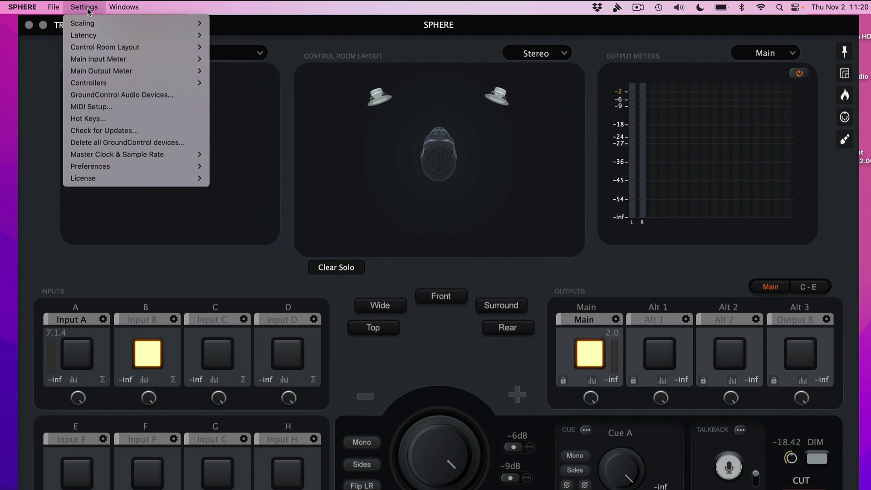
{"action": "mouse_move", "coordinate": [154, 157]}
{"action": "mouse_move", "coordinate": [232, 154]}
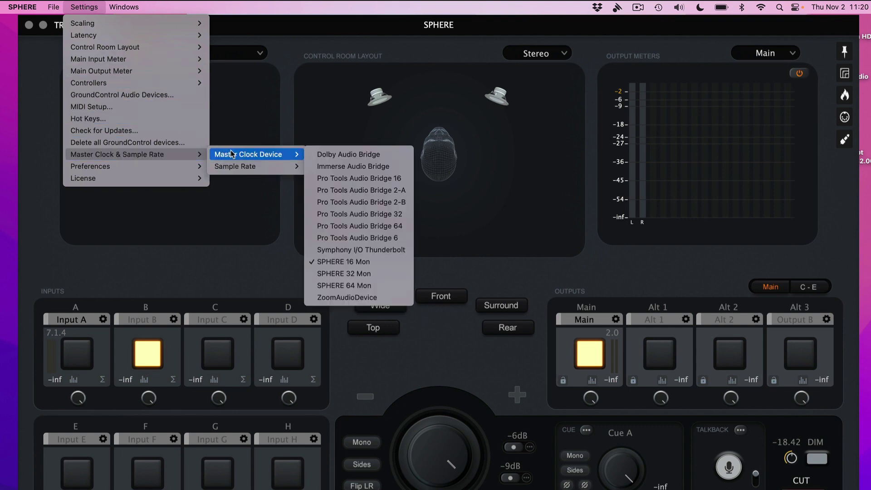
{"action": "left_click", "coordinate": [333, 250]}
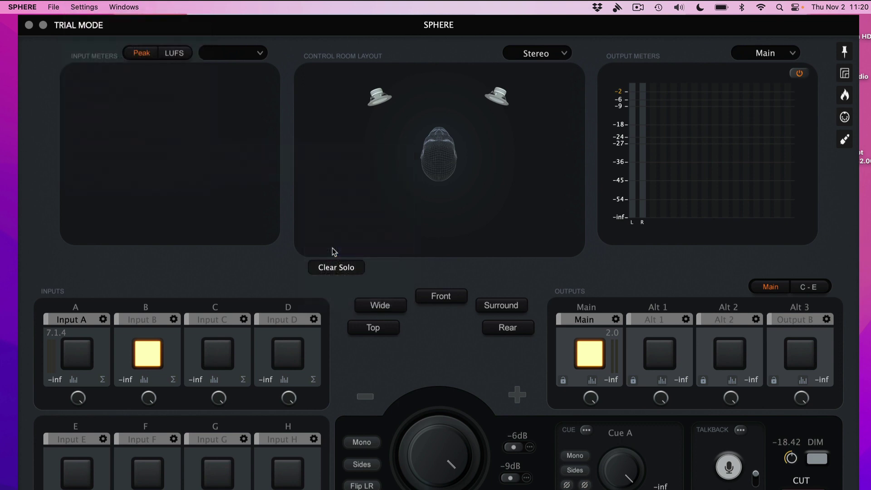
Step: Keep SPHERE's sample rate at 48000
{"action": "left_click", "coordinate": [90, 4]}
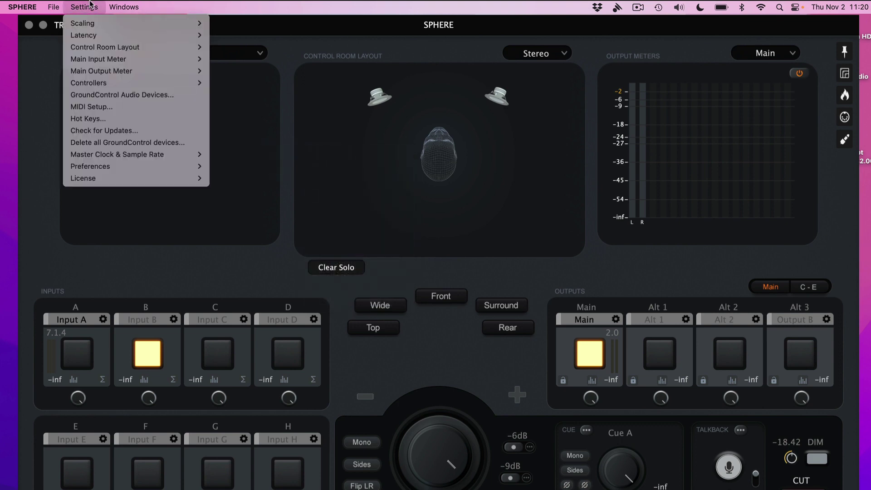
{"action": "mouse_move", "coordinate": [174, 157]}
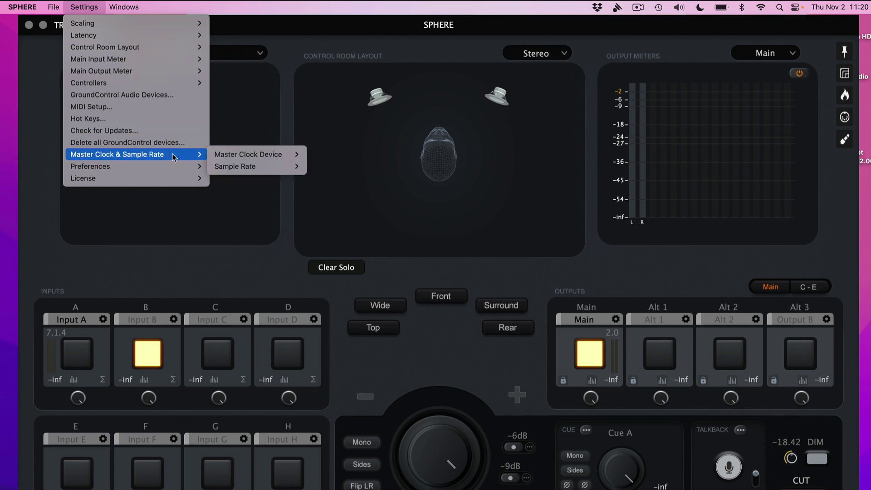
{"action": "mouse_move", "coordinate": [250, 167]}
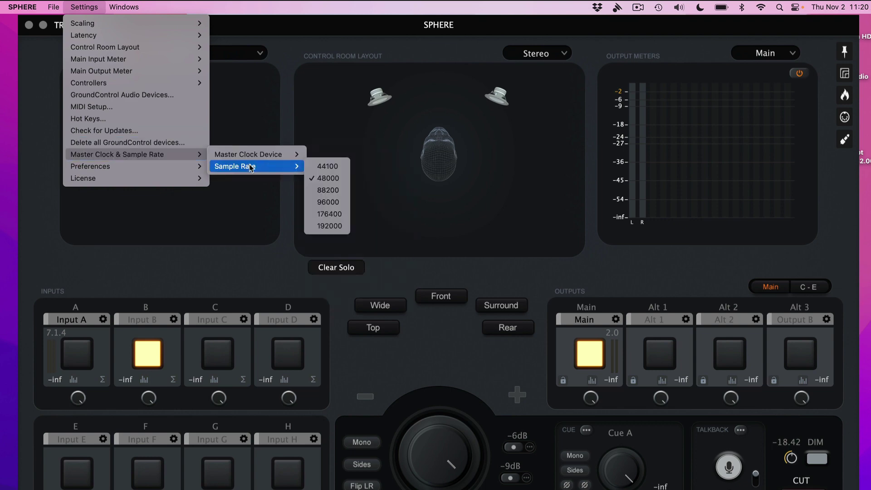
{"action": "left_click", "coordinate": [328, 179]}
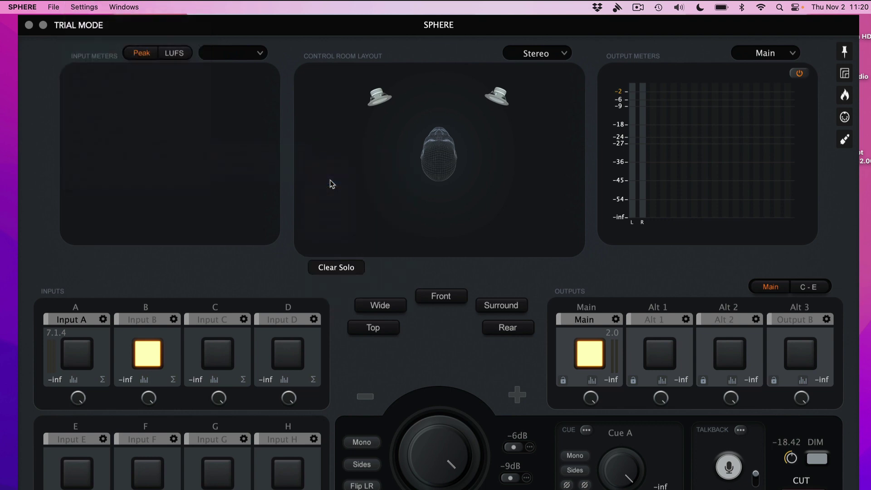
Step: Route Main to Symphony I/O Thunderbolt in the 7.1.4 L R C LFE…Rtr layout, with the left speaker on Playback 1
{"action": "left_click", "coordinate": [617, 320]}
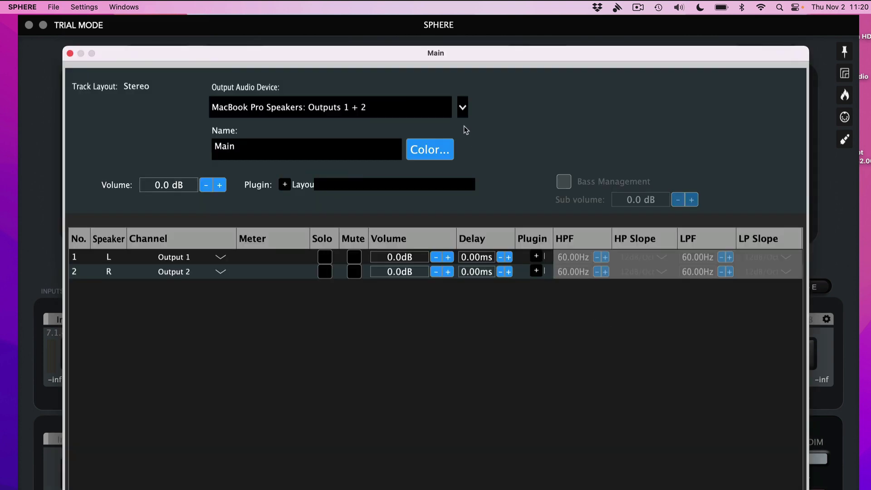
{"action": "left_click", "coordinate": [445, 107]}
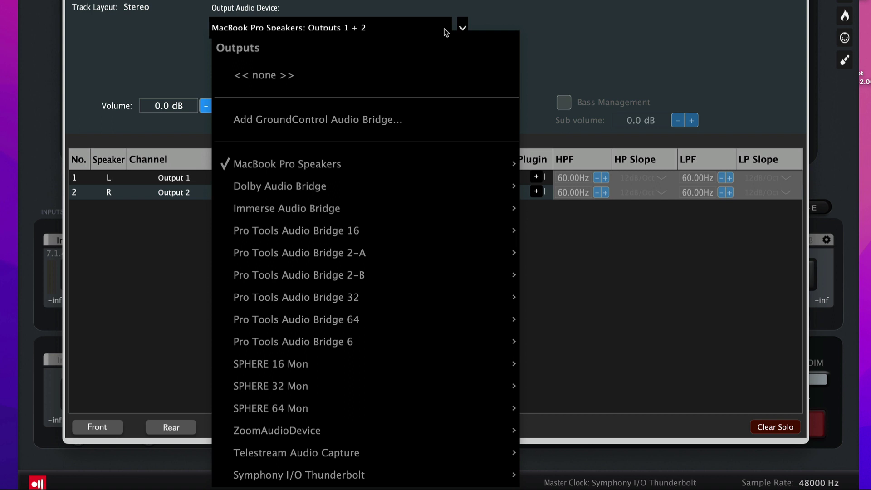
{"action": "mouse_move", "coordinate": [440, 471]}
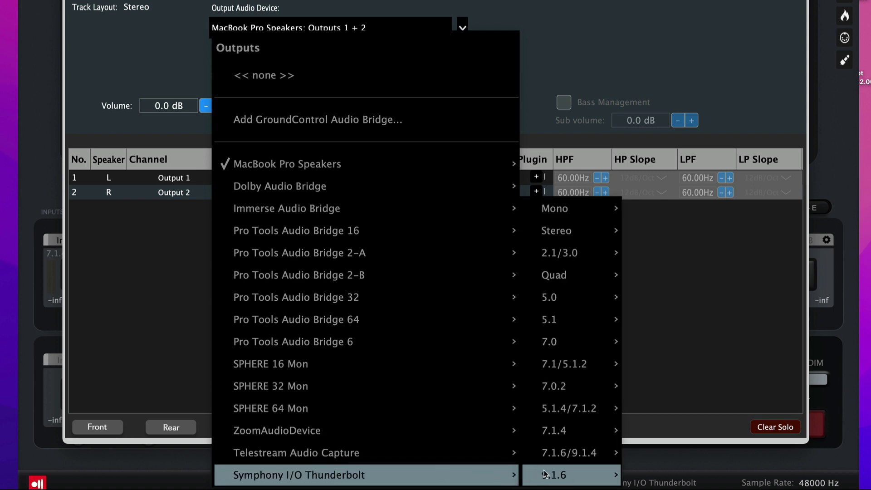
{"action": "mouse_move", "coordinate": [571, 437]}
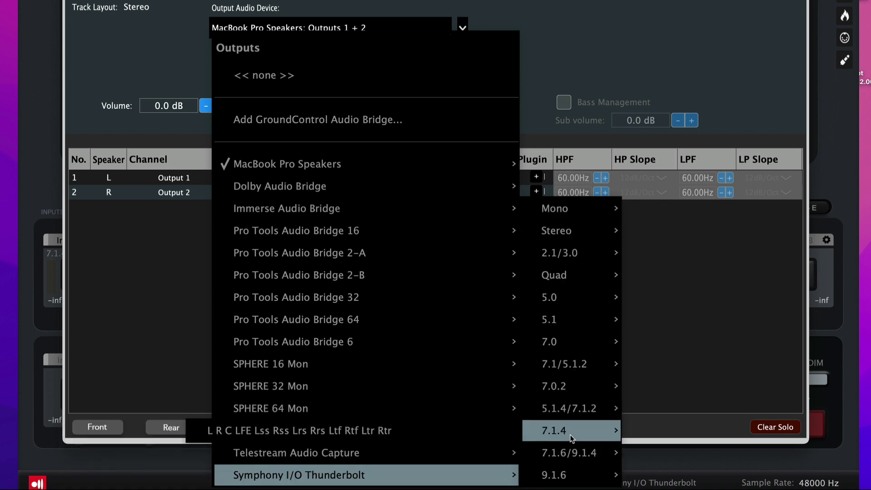
{"action": "left_click", "coordinate": [488, 439]}
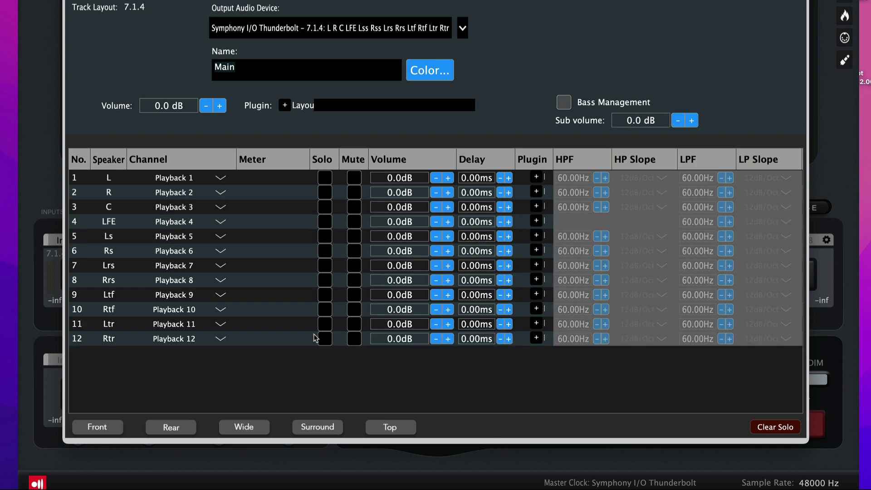
{"action": "left_click", "coordinate": [222, 178]}
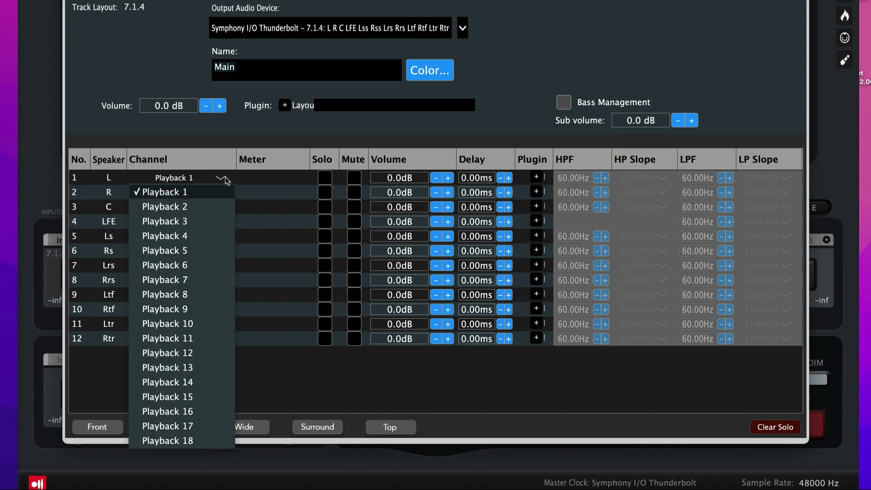
{"action": "left_click", "coordinate": [224, 177]}
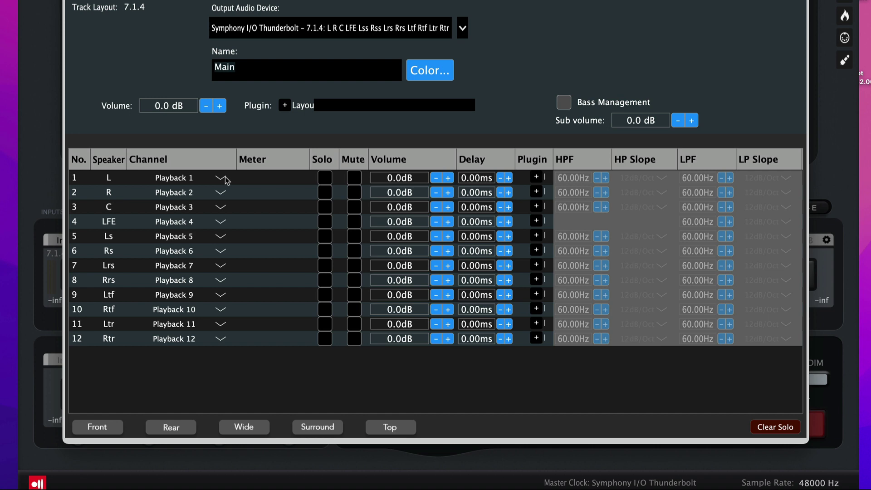
Step: Enable Main's bass management with 90/80 Hz high-pass filters, set Rtf delay to 2.12 ms and Ltr to 1.71 ms
{"action": "left_click", "coordinate": [563, 102]}
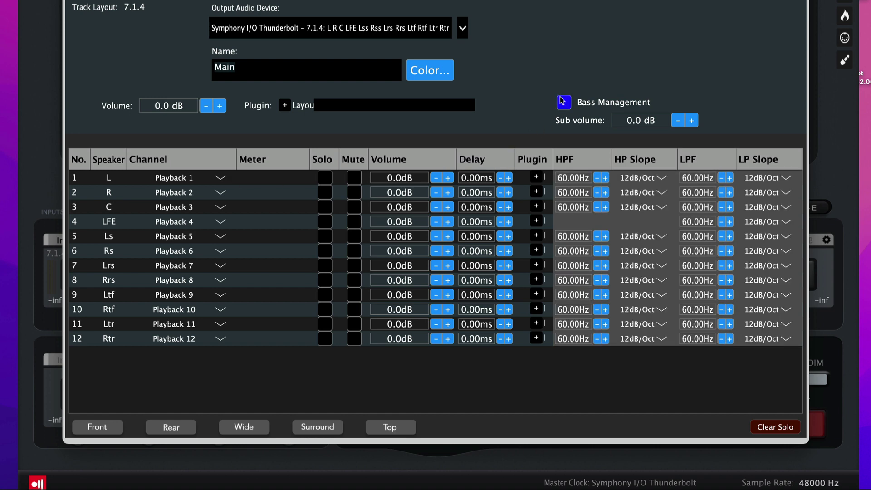
{"action": "left_click", "coordinate": [585, 178]}
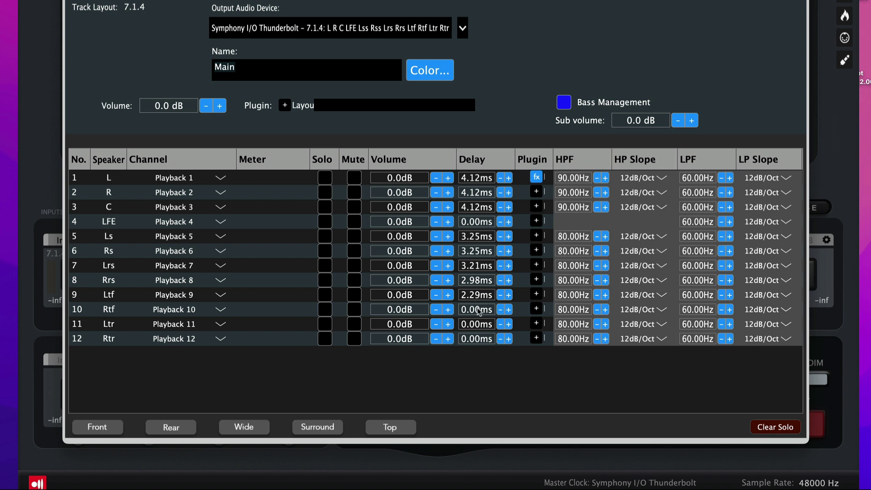
{"action": "left_click", "coordinate": [478, 310]}
{"action": "type", "text": "2.12"}
{"action": "key", "text": "Return"}
{"action": "left_click", "coordinate": [475, 324]}
{"action": "type", "text": "1.71"}
{"action": "key", "text": "Return"}
{"action": "key", "text": "Escape"}
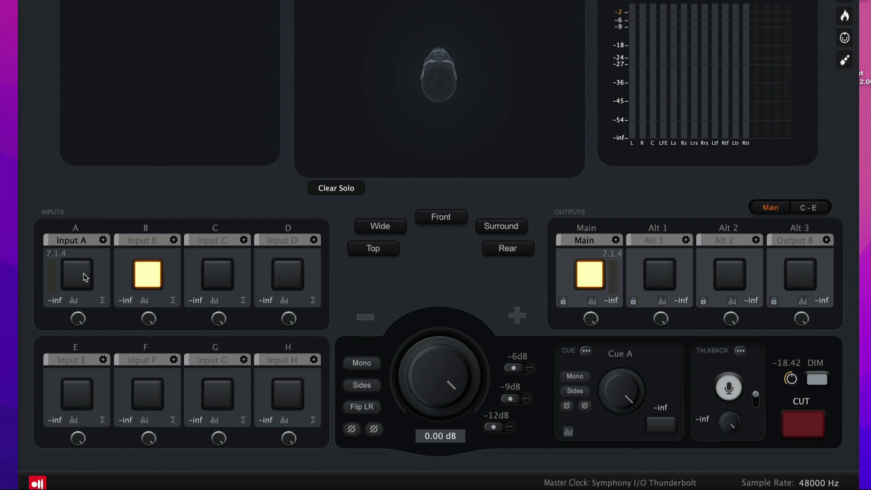
Step: Switch monitoring to Input A and open its settings to confirm SPHERE 16 Mon in 7.1.4
{"action": "left_click", "coordinate": [84, 277]}
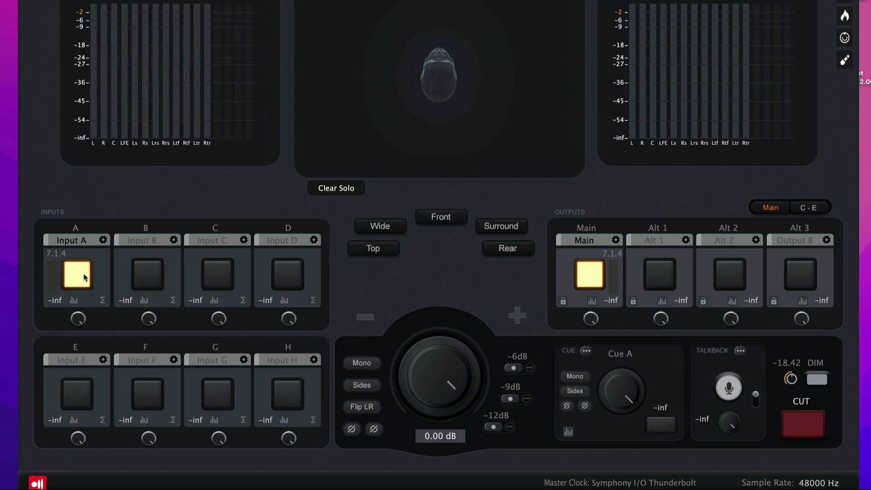
{"action": "left_click", "coordinate": [104, 241]}
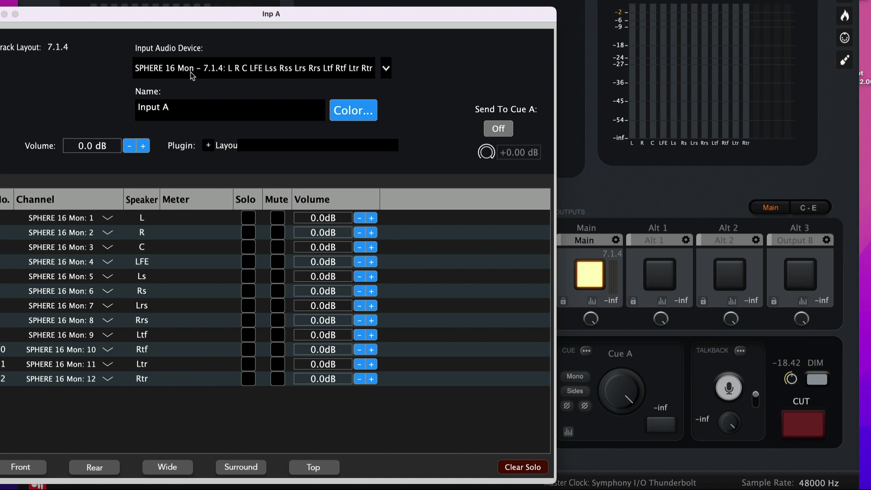
Step: Close Input A's settings and set the macOS sound output to SPHERE 16 Mon
{"action": "left_click", "coordinate": [5, 14]}
{"action": "left_click", "coordinate": [656, 8]}
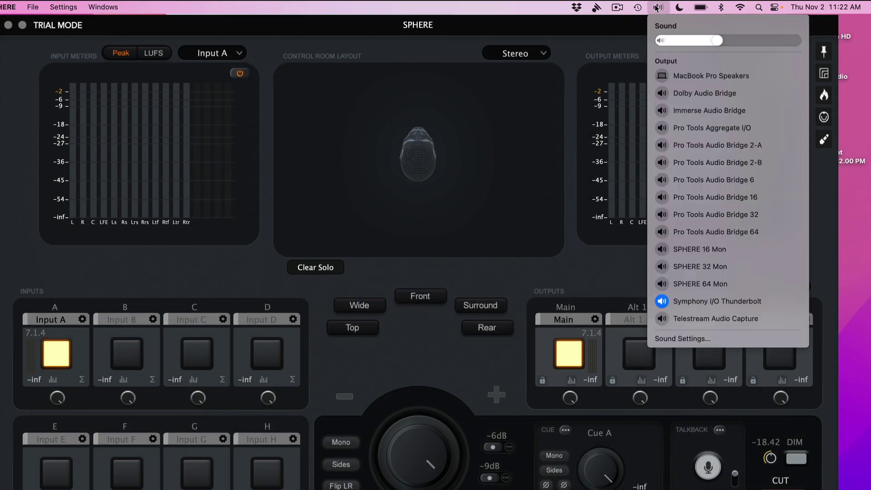
{"action": "left_click", "coordinate": [721, 249]}
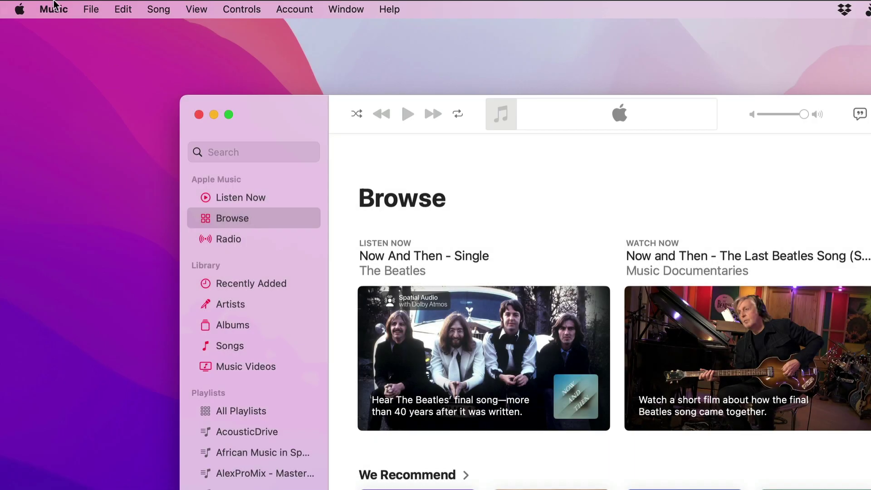
Step: Open Music's Playback settings and review the Dolby Atmos playback option
{"action": "left_click", "coordinate": [55, 8]}
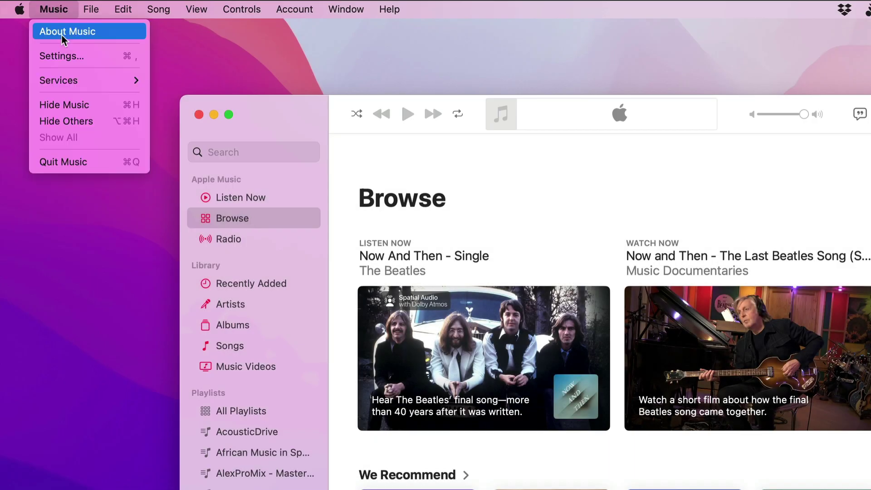
{"action": "left_click", "coordinate": [68, 55]}
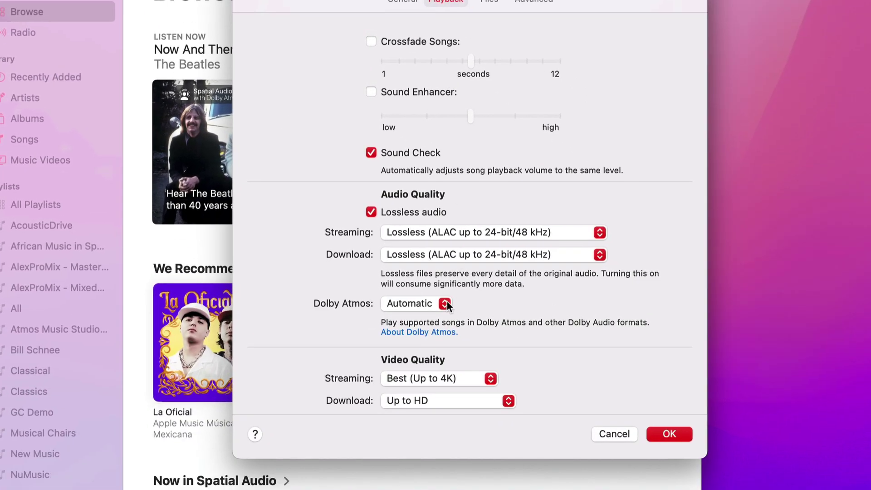
{"action": "left_click", "coordinate": [445, 304]}
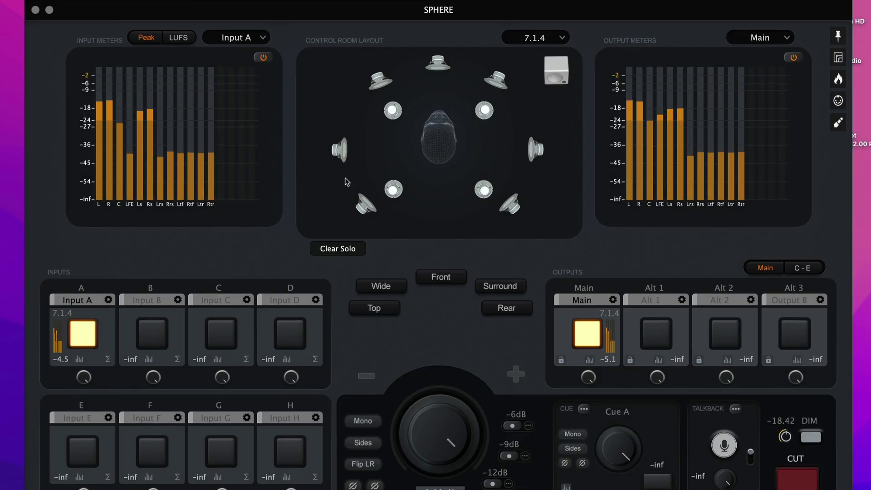
Step: Switch the Input Meters to LUFS and start measuring Input A's loudness
{"action": "left_click", "coordinate": [184, 39]}
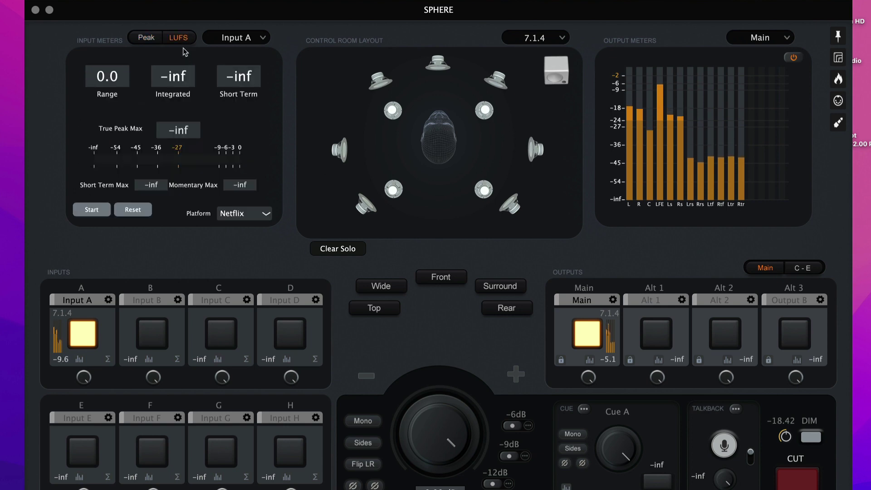
{"action": "left_click", "coordinate": [104, 211]}
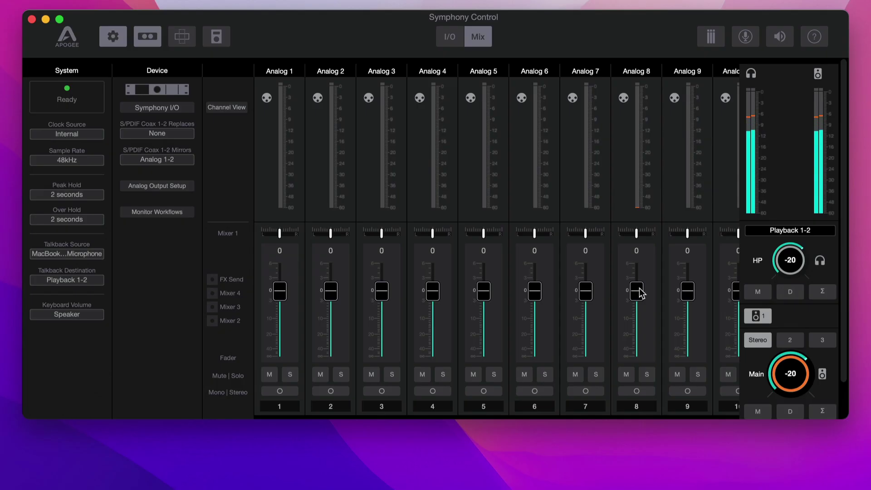
Step: On the I/O page, assign analog outputs 1-2 and 3-4 to Speaker Set 1
{"action": "left_click", "coordinate": [450, 36]}
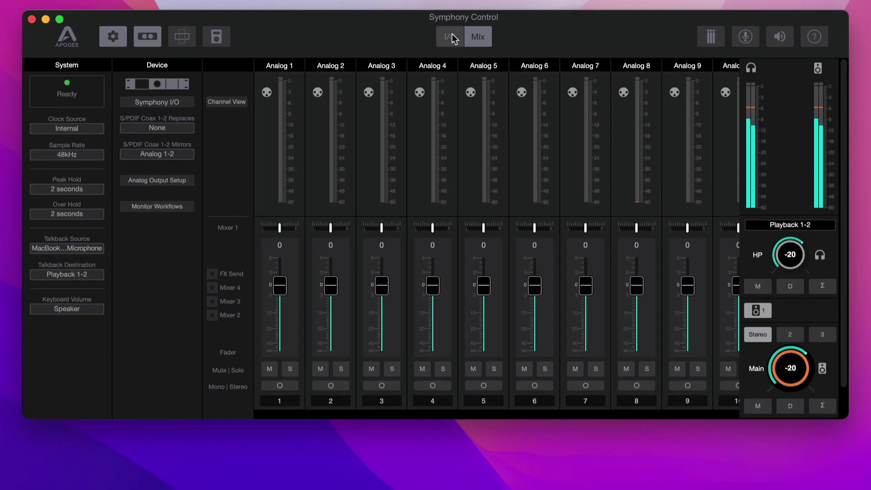
{"action": "scroll", "coordinate": [476, 206], "scroll_direction": "down", "scroll_amount": 2}
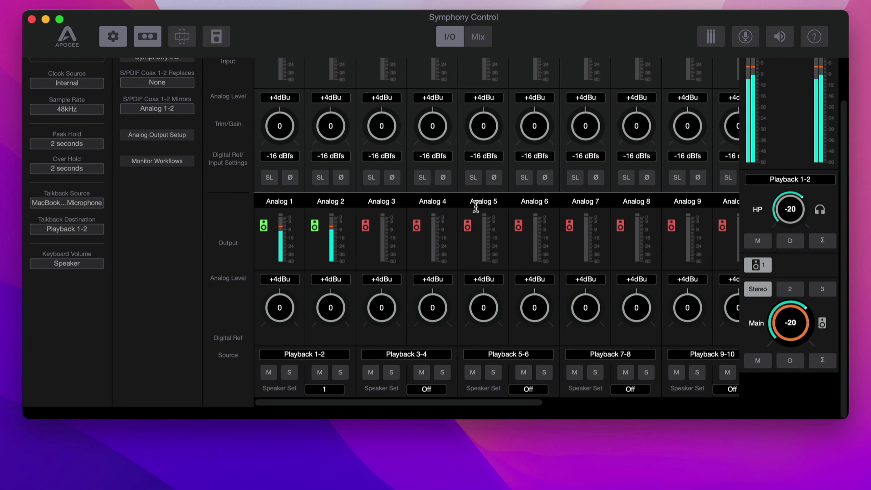
{"action": "left_click", "coordinate": [426, 389]}
{"action": "left_click", "coordinate": [425, 410]}
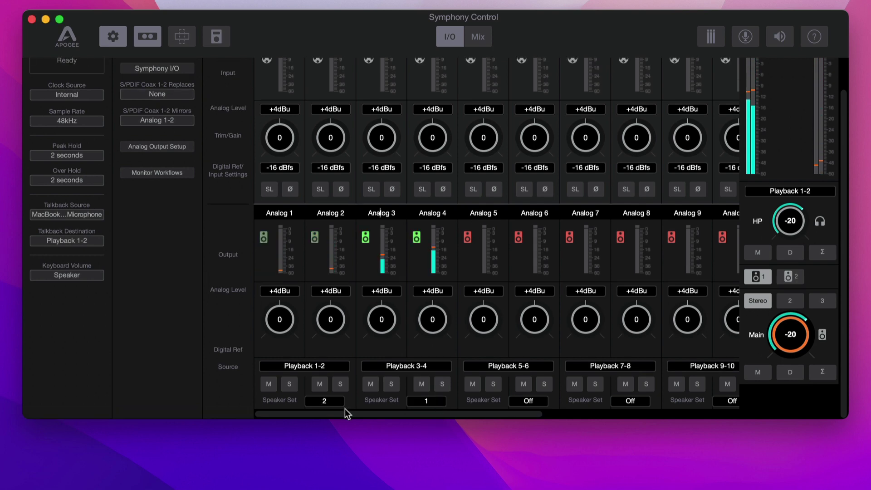
{"action": "left_click", "coordinate": [325, 403]}
{"action": "left_click", "coordinate": [334, 387]}
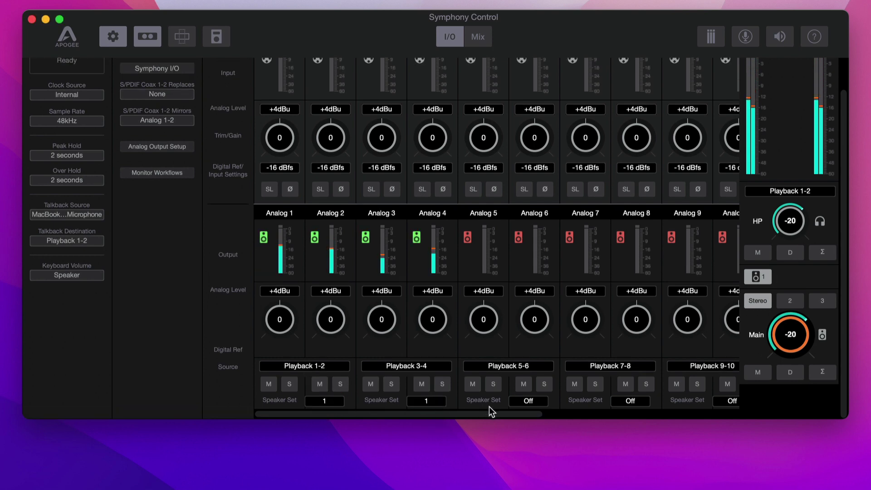
Step: Assign analog outputs 5-6, 7-8, 9-10 and 11-12 to Speaker Set 1
{"action": "left_click", "coordinate": [530, 401]}
{"action": "left_click", "coordinate": [528, 413]}
{"action": "left_click", "coordinate": [726, 400]}
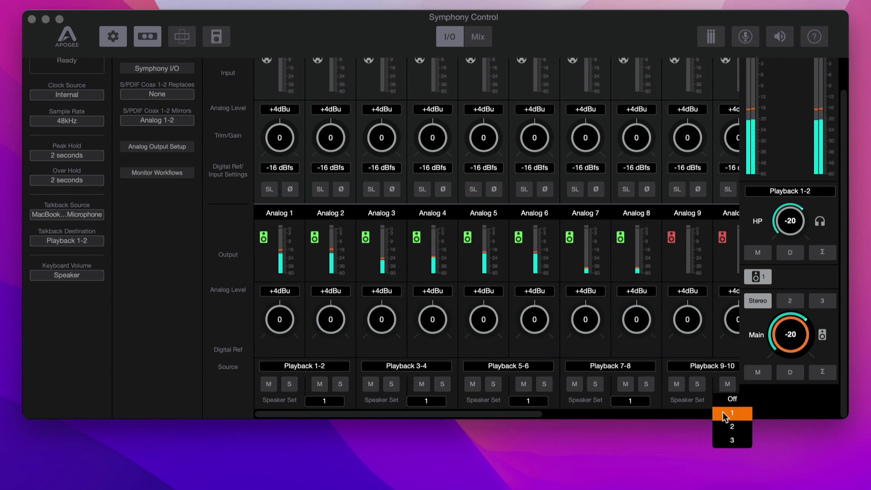
{"action": "left_click", "coordinate": [725, 414]}
{"action": "scroll", "coordinate": [685, 360], "scroll_direction": "right", "scroll_amount": 5}
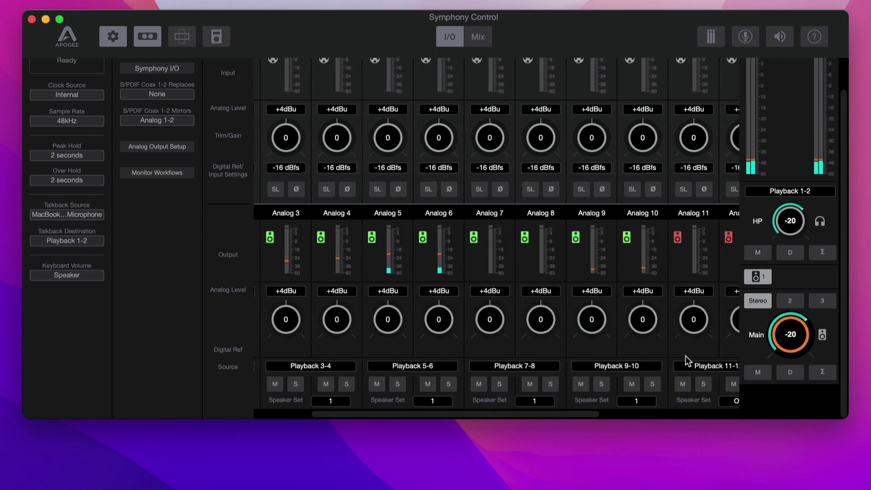
{"action": "left_click", "coordinate": [726, 403]}
{"action": "left_click", "coordinate": [726, 413]}
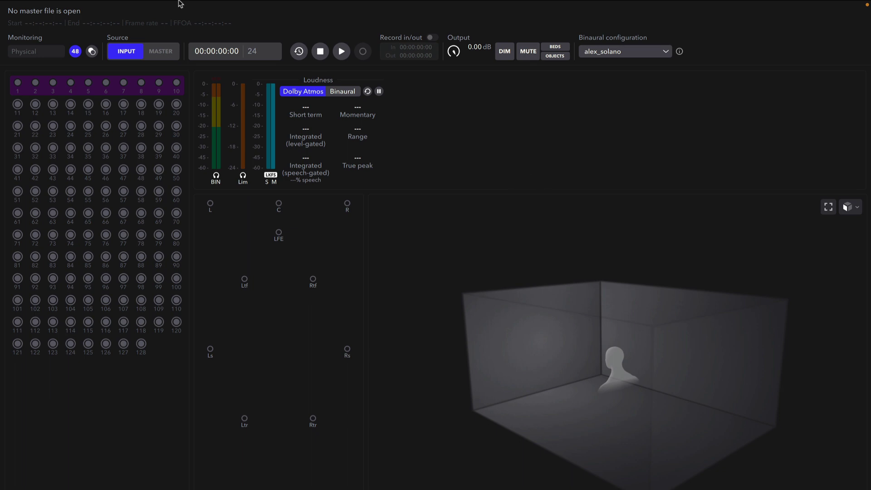
Step: Set the Dolby Atmos Renderer's audio output device to SPHERE 32 Mon in Preferences
{"action": "left_click", "coordinate": [87, 5]}
{"action": "left_click", "coordinate": [80, 39]}
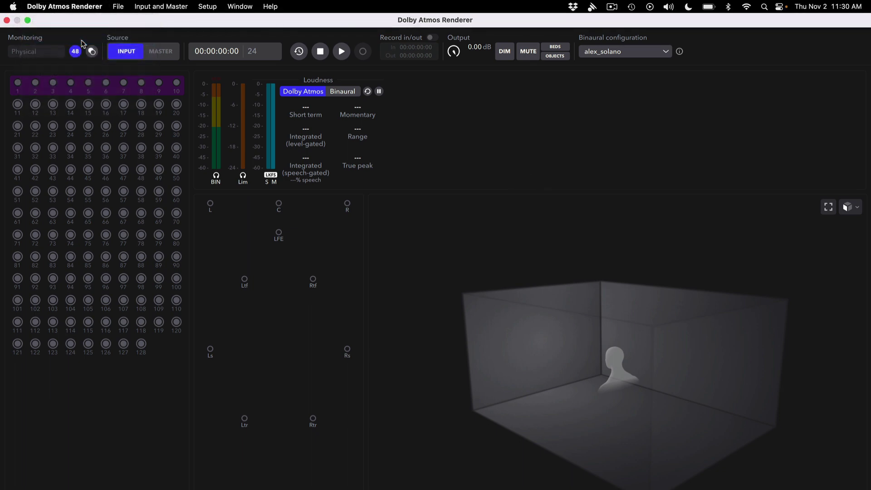
{"action": "left_click", "coordinate": [421, 158]}
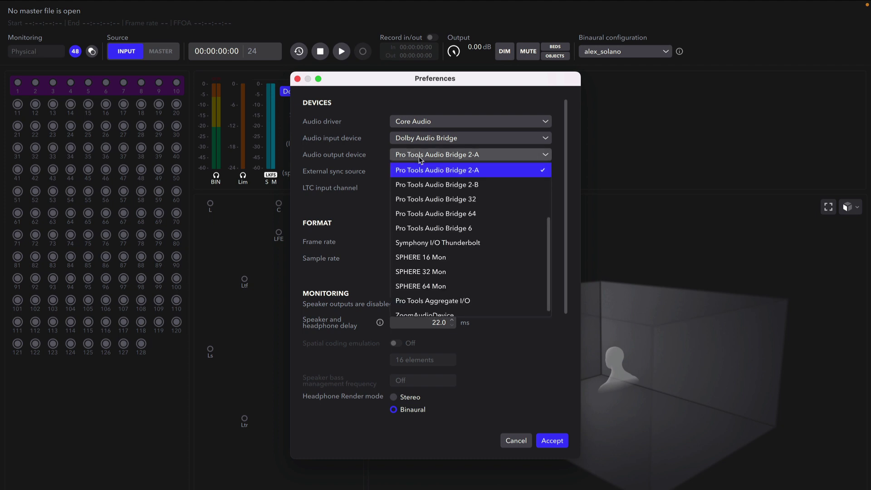
{"action": "left_click", "coordinate": [479, 271]}
{"action": "scroll", "coordinate": [414, 363], "scroll_direction": "down", "scroll_amount": 4}
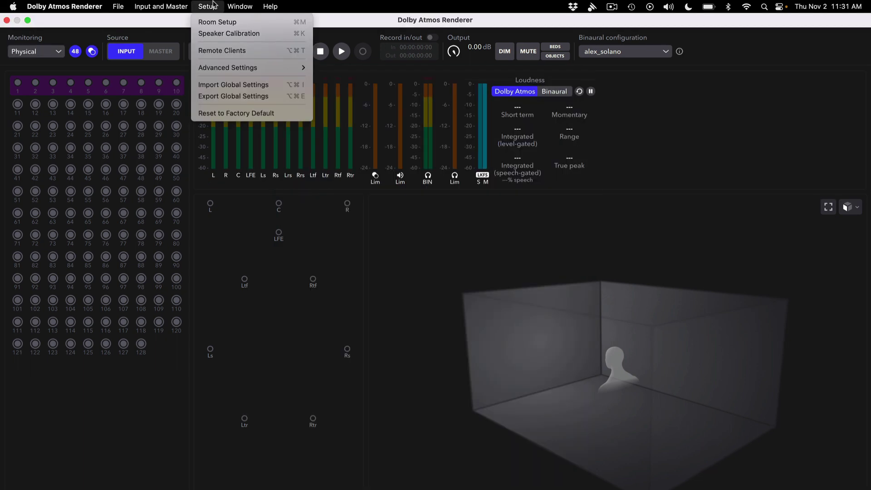
Step: In Room Setup, route the renderer's headphone output to L 13 and R 14, then accept
{"action": "left_click", "coordinate": [217, 22]}
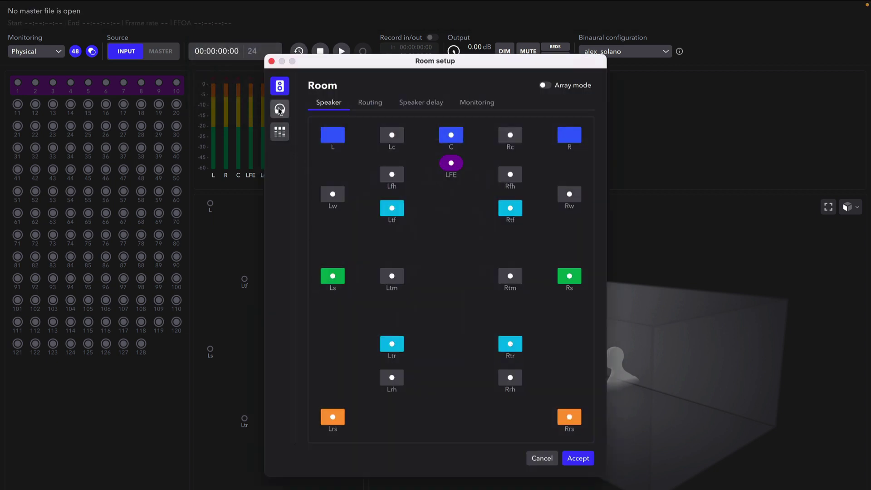
{"action": "left_click", "coordinate": [280, 109]}
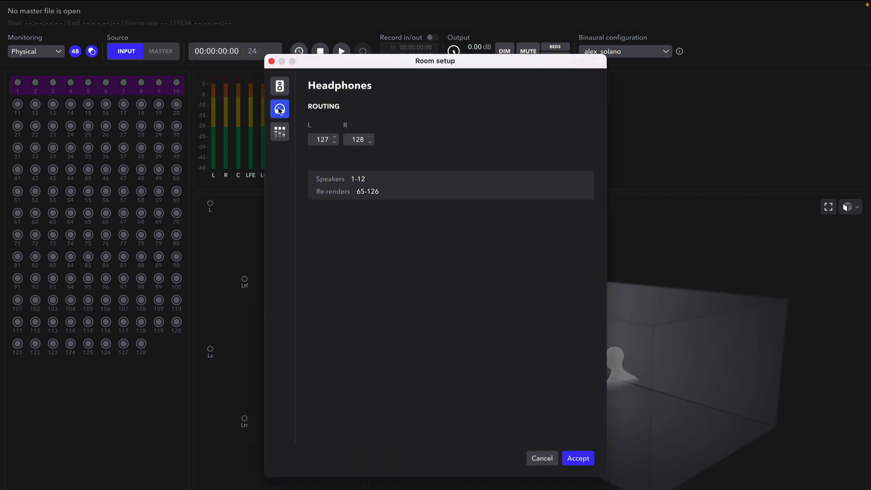
{"action": "left_click", "coordinate": [318, 140]}
{"action": "key", "text": "Tab"}
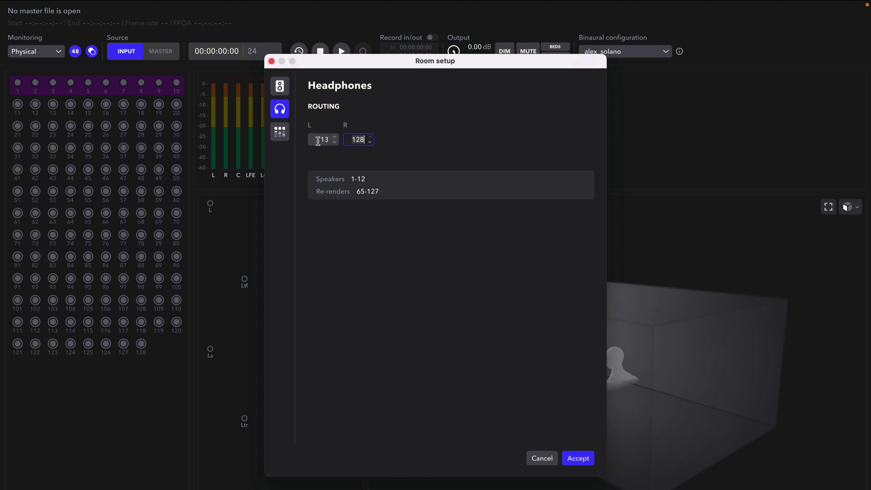
{"action": "type", "text": "14"}
{"action": "left_click", "coordinate": [318, 141]}
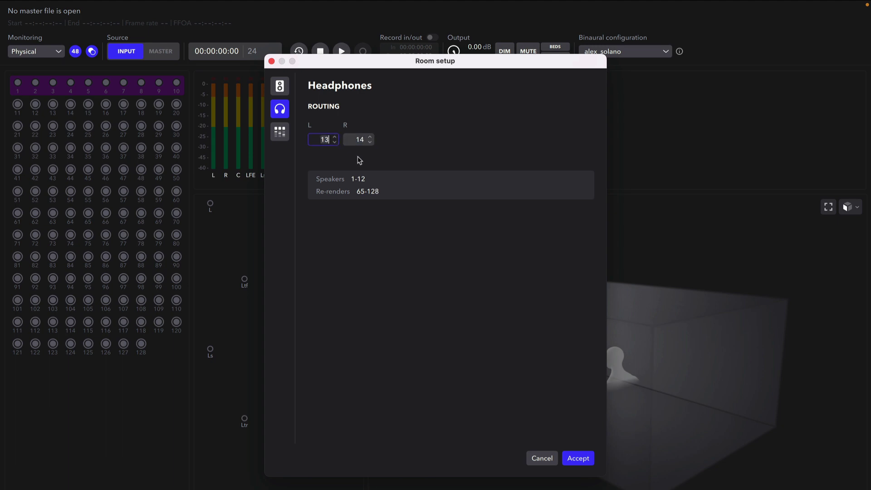
{"action": "key", "text": "Return"}
{"action": "left_click", "coordinate": [581, 459]}
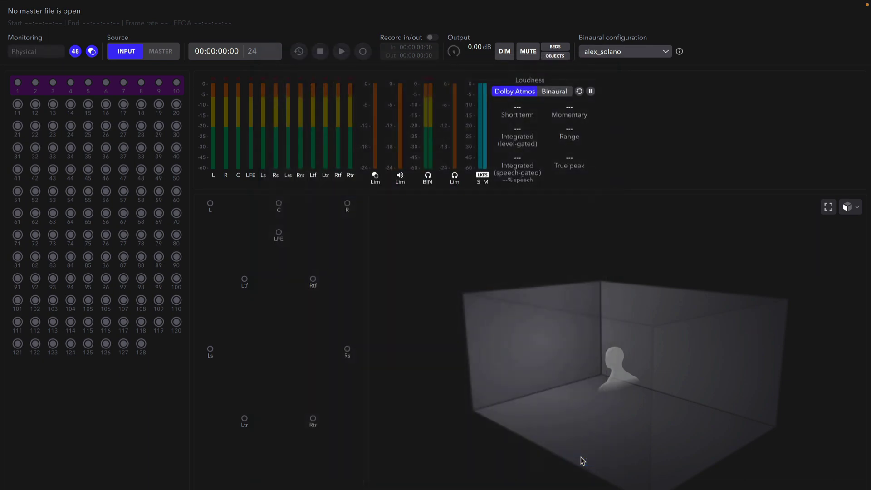
Step: Open the FEELING GOOD Dolby master WAV in the renderer and start playback
{"action": "key", "text": "super+o"}
{"action": "double_click", "coordinate": [501, 266]}
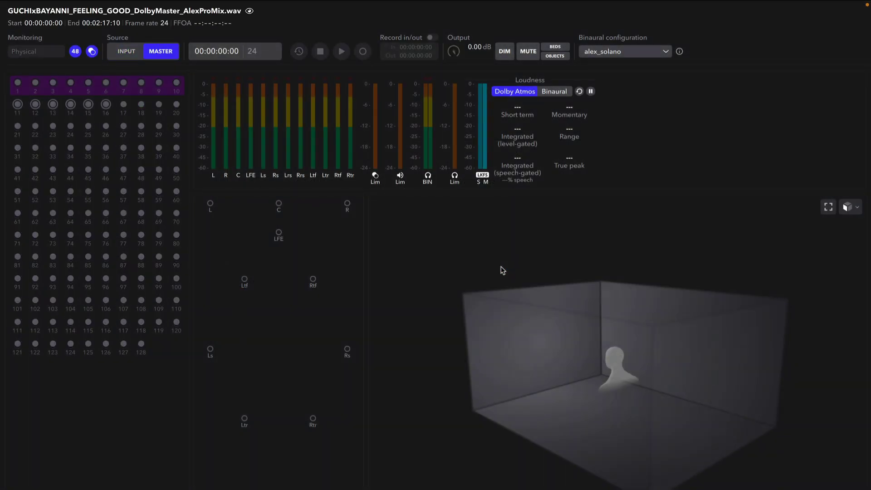
{"action": "left_click", "coordinate": [341, 53]}
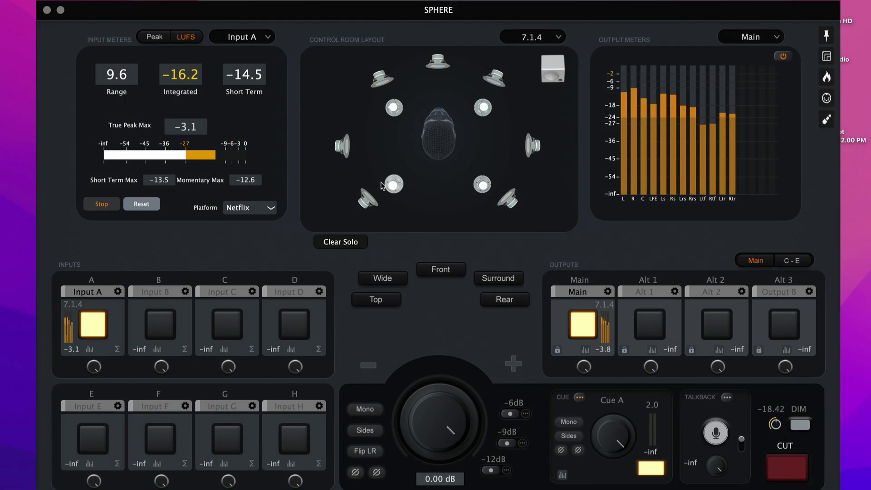
Step: Set Input D's source to SPHERE 32 Mon Stereo 13 + 14
{"action": "left_click", "coordinate": [322, 294]}
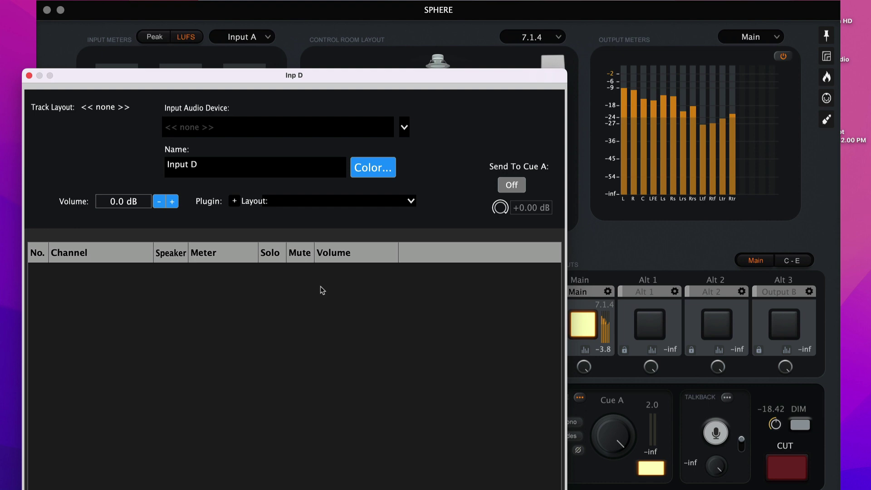
{"action": "left_click", "coordinate": [316, 132]}
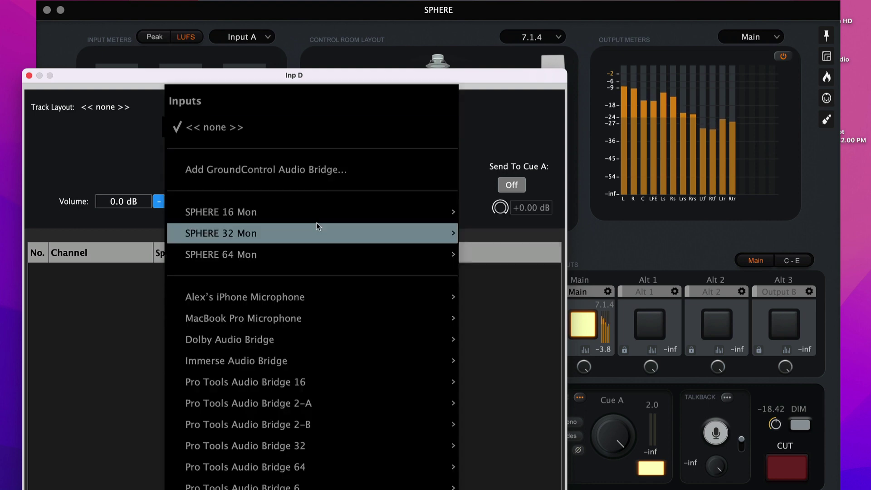
{"action": "mouse_move", "coordinate": [428, 233]}
{"action": "mouse_move", "coordinate": [507, 255]}
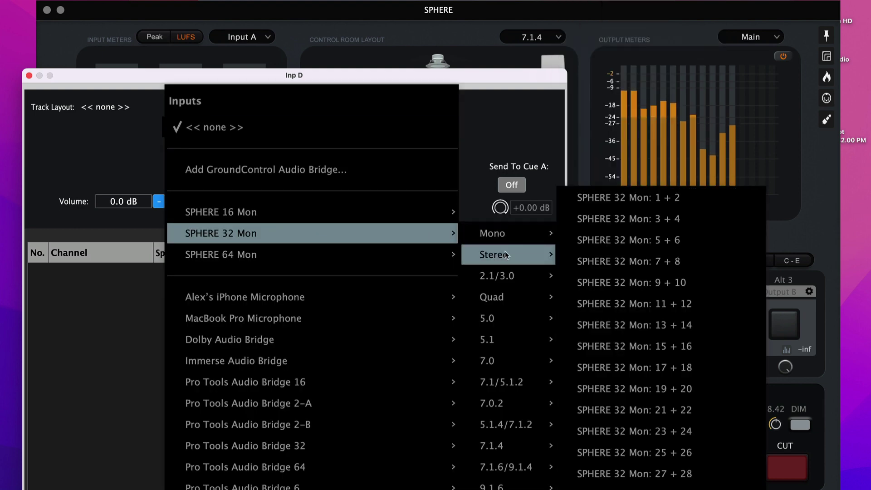
{"action": "left_click", "coordinate": [676, 324]}
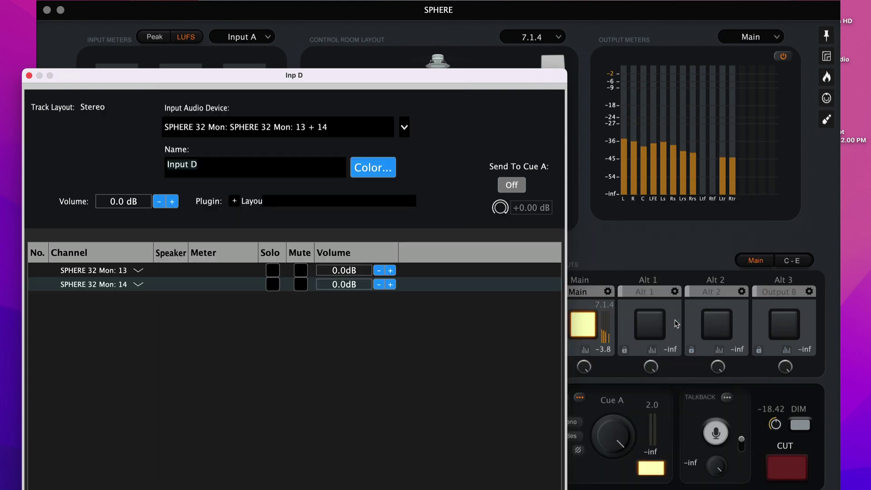
Step: Send Input D to Cue A and switch the Cue A output on
{"action": "left_click", "coordinate": [513, 185]}
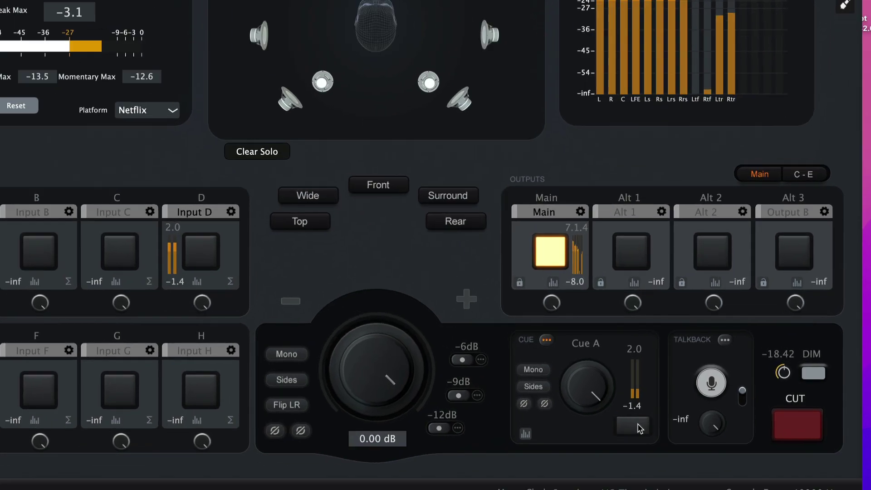
{"action": "left_click", "coordinate": [633, 426]}
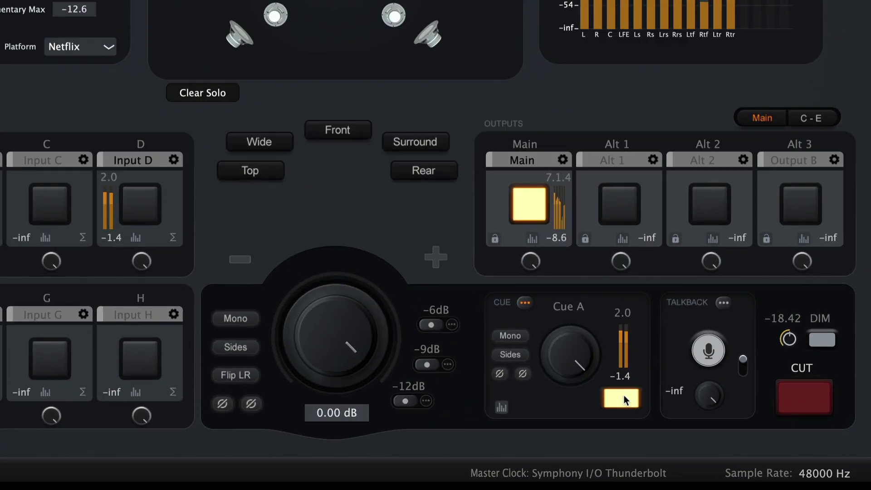
{"action": "left_click", "coordinate": [547, 339]}
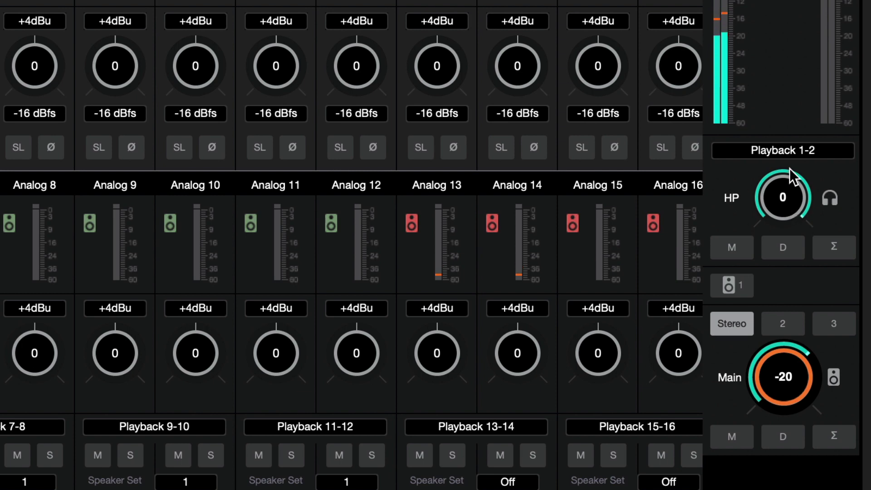
Step: Change Symphony Control's headphone source from Playback 1-2 to Playback 13-14
{"action": "left_click", "coordinate": [813, 149]}
{"action": "mouse_move", "coordinate": [814, 161]}
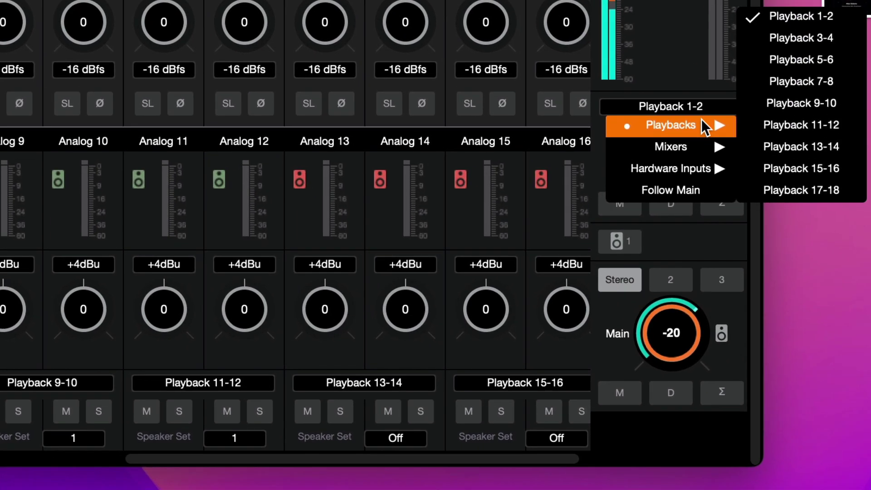
{"action": "left_click", "coordinate": [869, 173]}
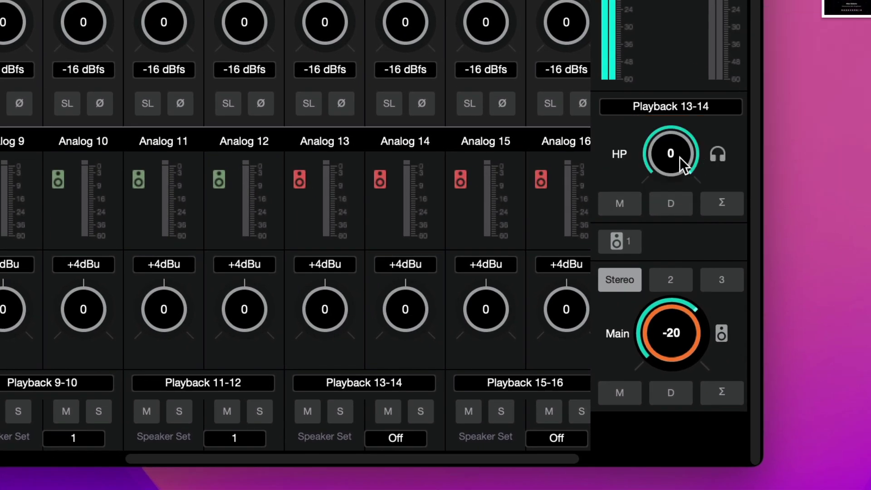